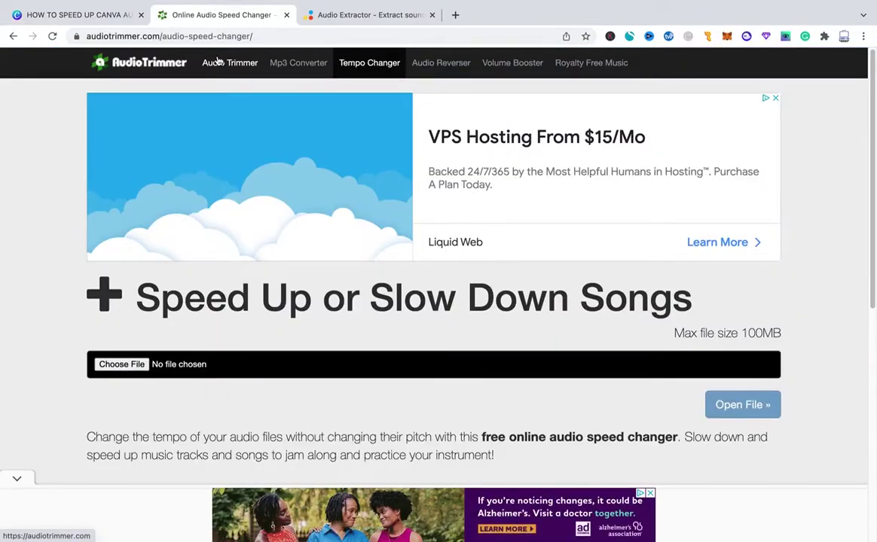
- Return to the Canva design and scroll through its four 5-second pages, back to Page 1
left_click(325, 15)
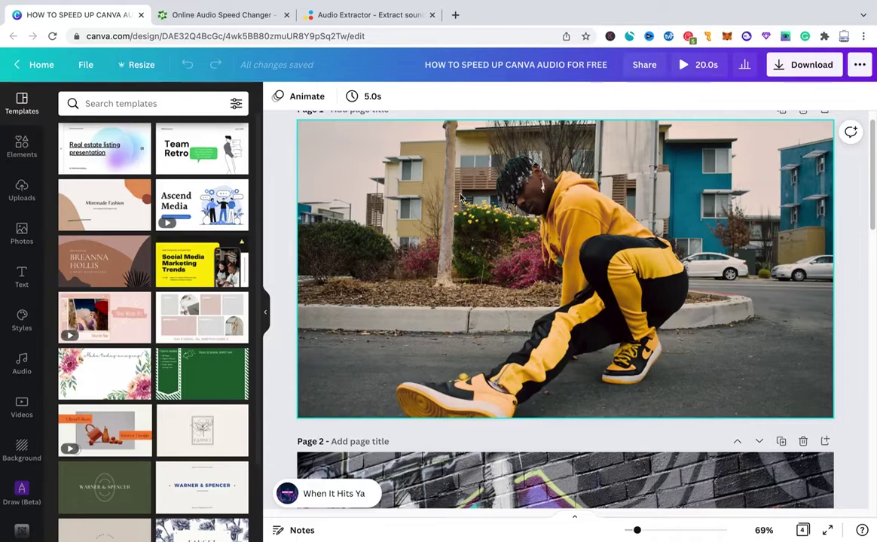
scroll(399, 187, "up", 1)
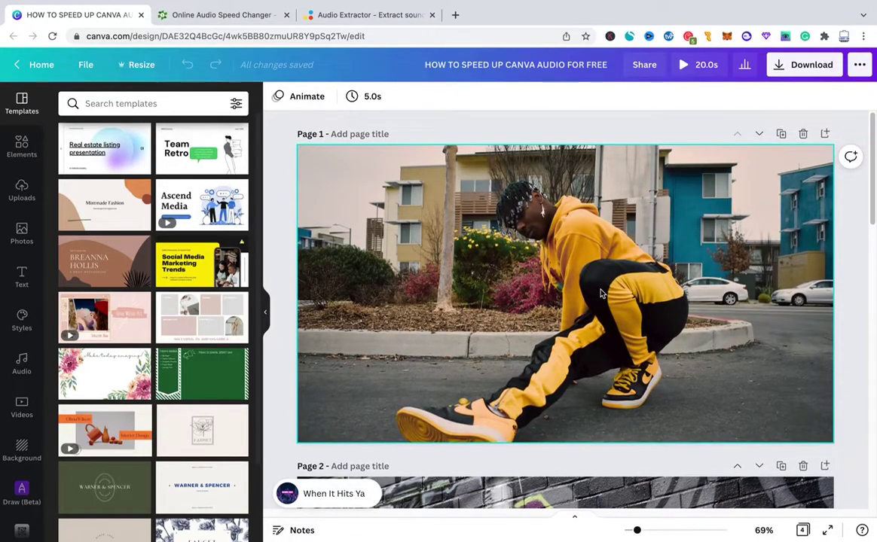
scroll(644, 315, "down", 3)
scroll(644, 315, "down", 3)
scroll(625, 328, "up", 6)
scroll(434, 213, "down", 12)
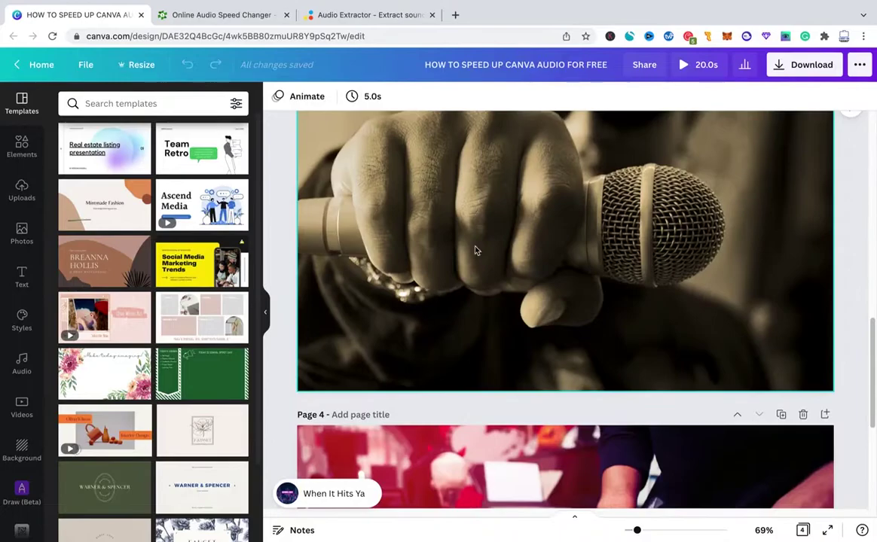
scroll(544, 360, "up", 12)
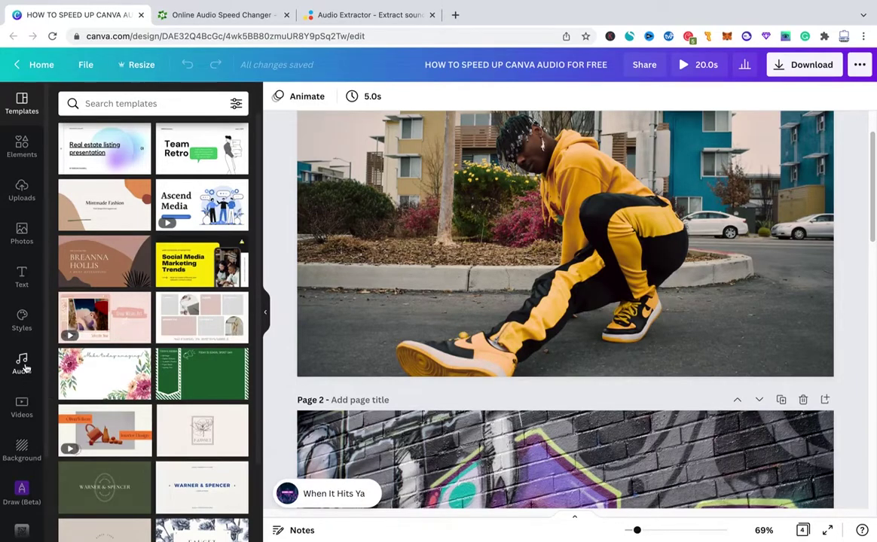
- Show the audio library with When It Hits Ya and Kubrick's Cube under Recently used
left_click(24, 365)
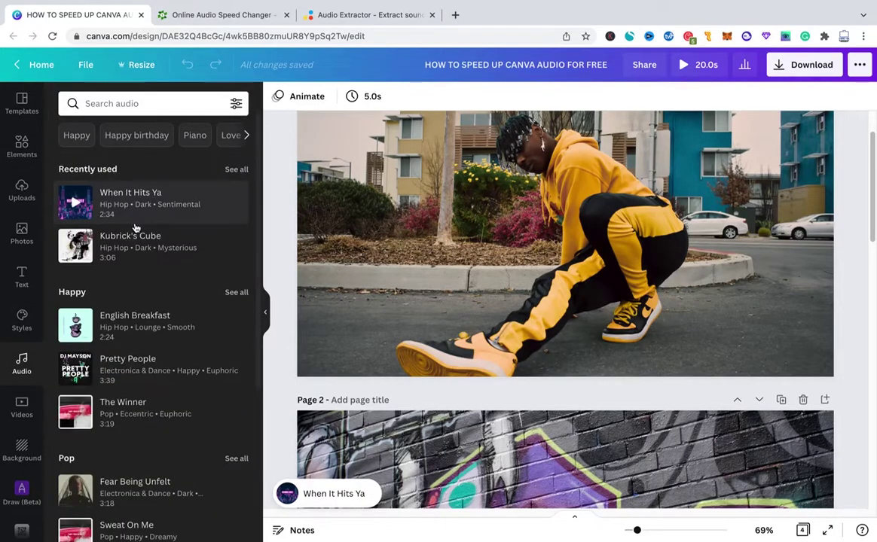
mouse_move(142, 204)
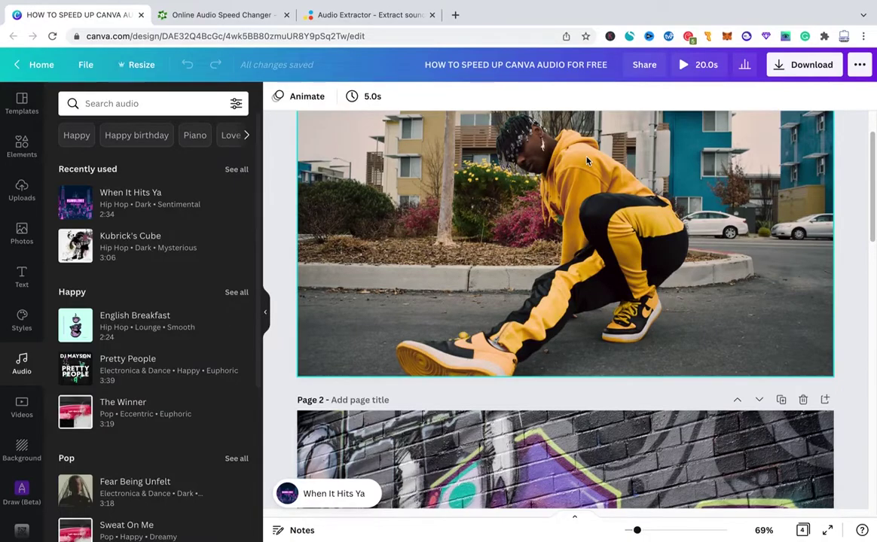
left_click(701, 67)
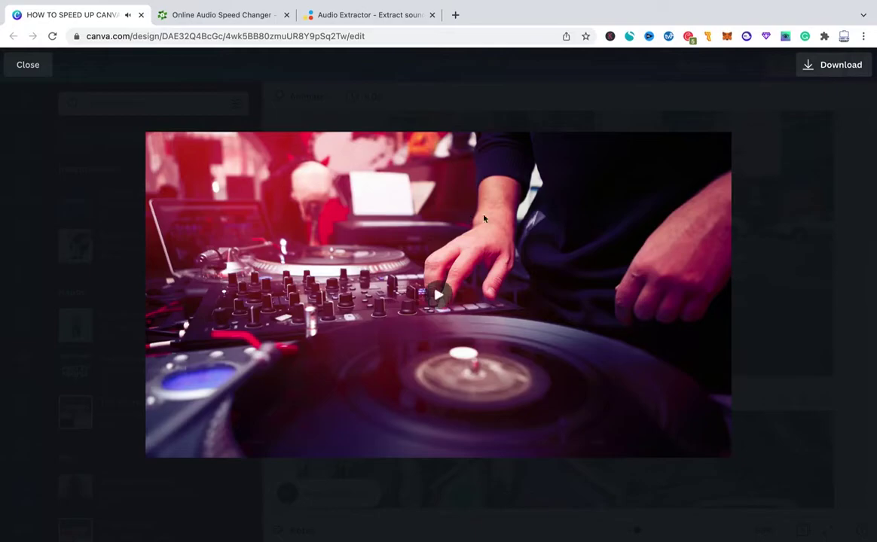
key("Escape")
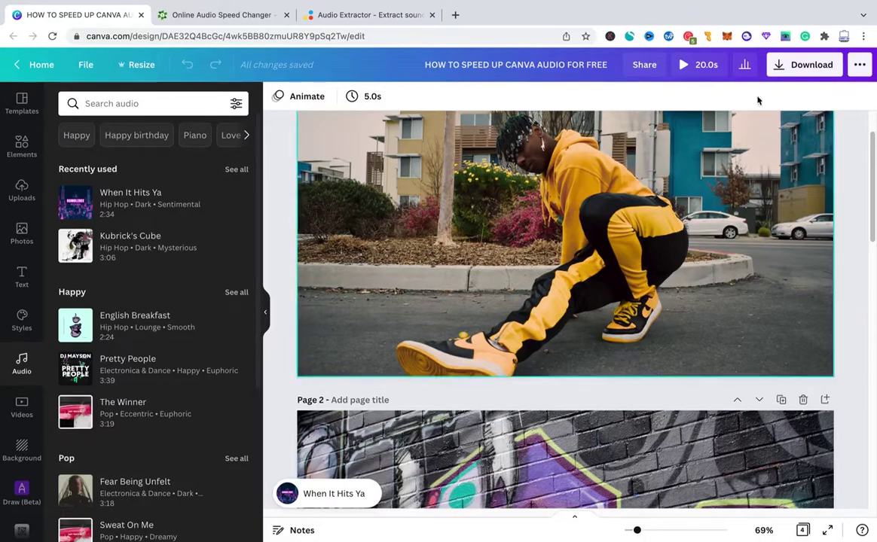
- Open the download options, set to MP4 Video for all 4 pages
left_click(797, 68)
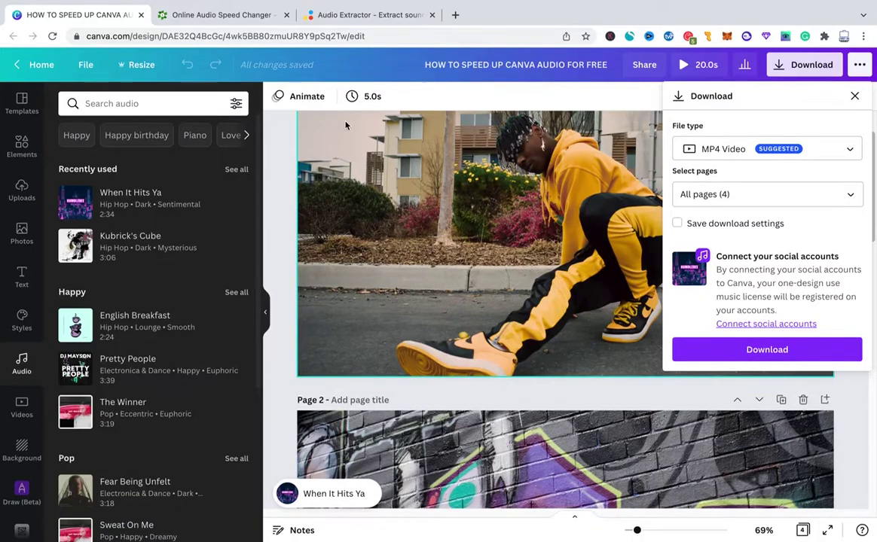
- In Audio Extractor, load testing test.mp4 with mp3 as the output format
left_click(362, 14)
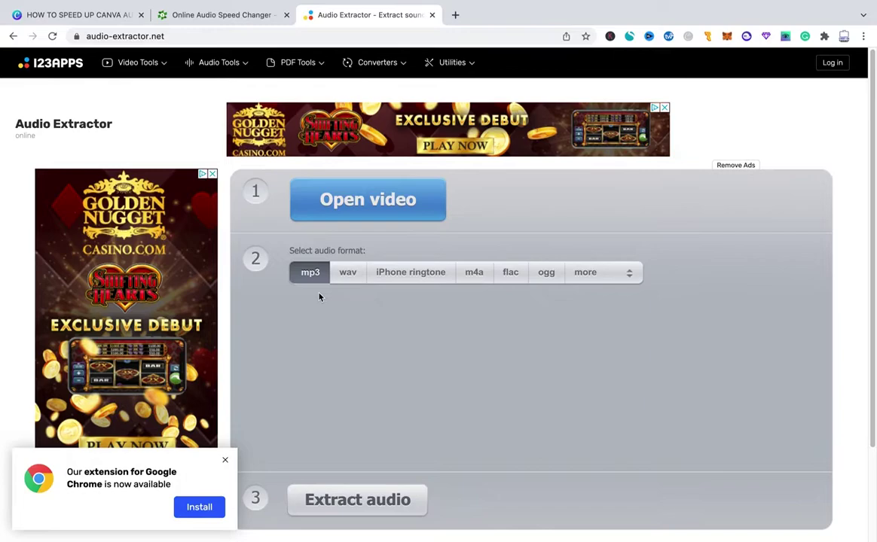
scroll(398, 275, "down", 1)
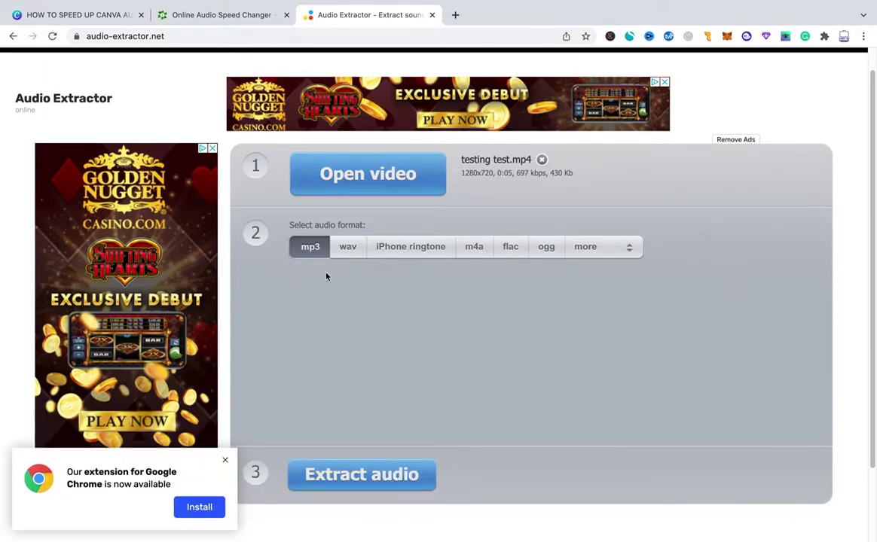
scroll(400, 265, "down", 2)
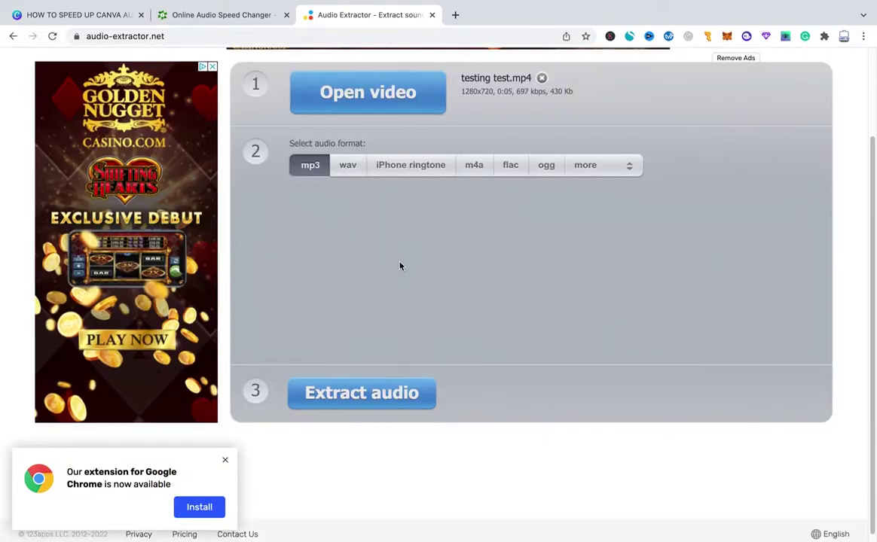
- Extract the mp3 audio from testing test.mp4 and move to AudioTrimmer's speed changer
left_click(350, 394)
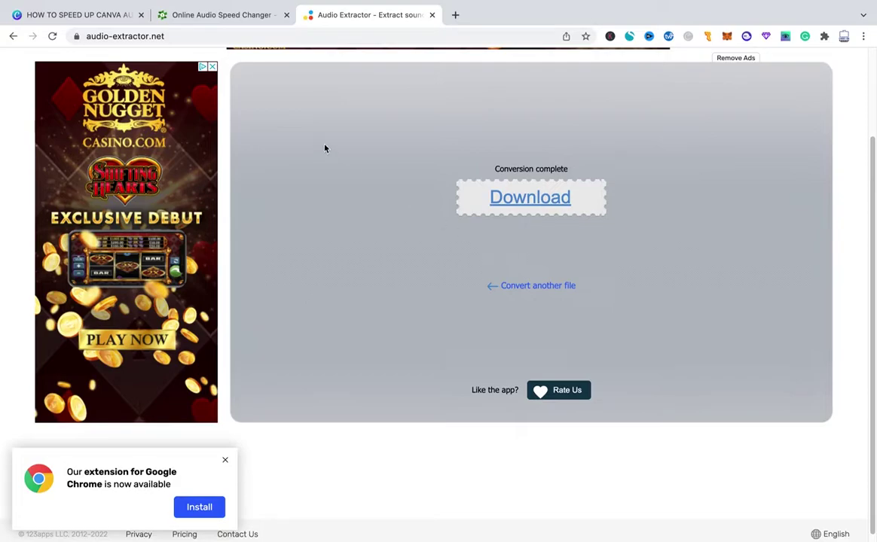
left_click(228, 16)
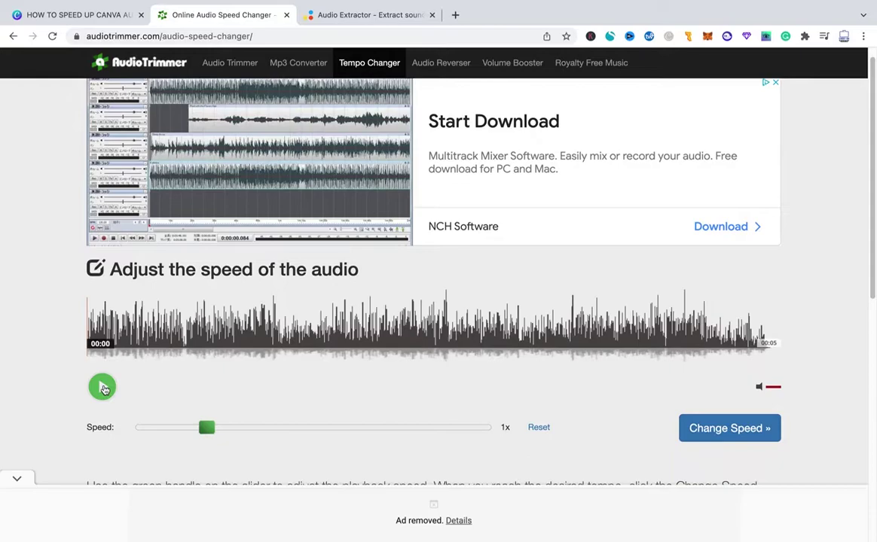
- Play the 0:05 clip once at 1x speed in AudioTrimmer
left_click(103, 388)
scroll(241, 373, "down", 1)
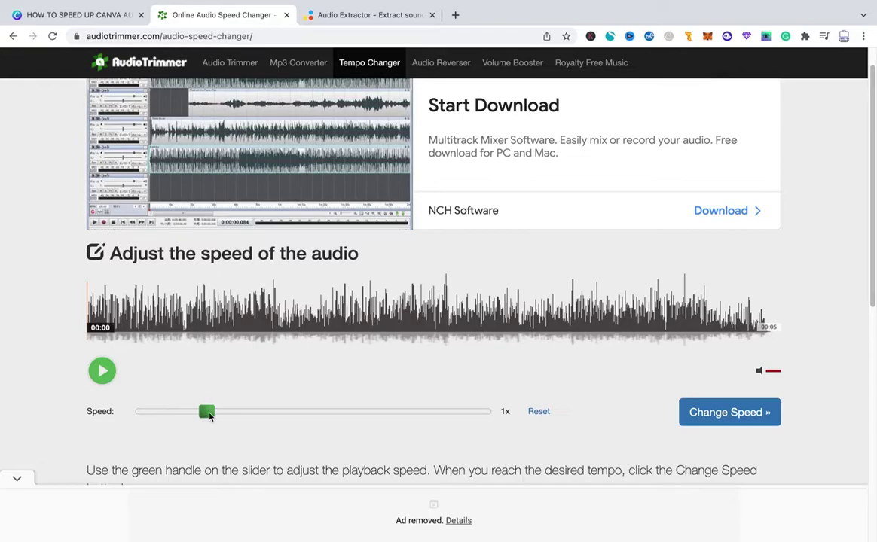
- Raise the clip's speed from 1x to 1.4x and preview the faster playback
left_click_drag(209, 416, 269, 417)
left_click(106, 375)
scroll(332, 439, "down", 1)
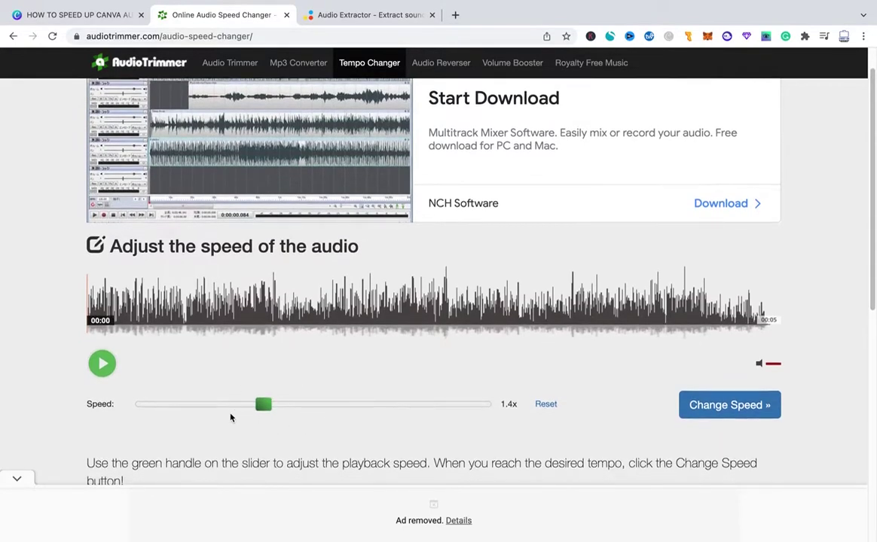
scroll(336, 416, "down", 1)
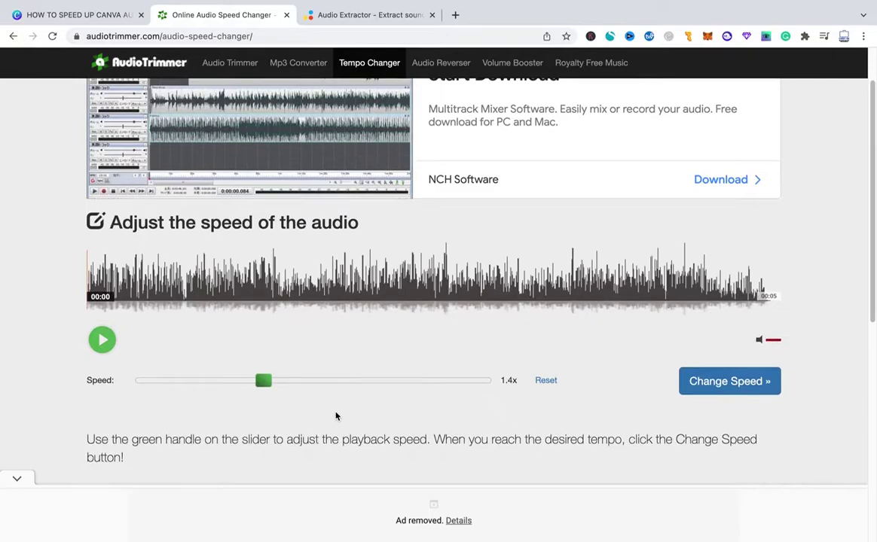
scroll(663, 396, "down", 1)
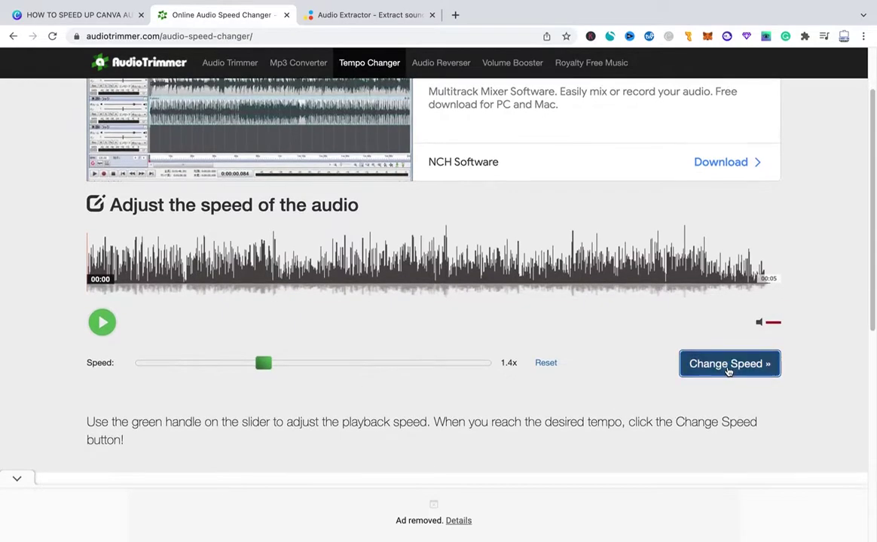
- Apply the 1.4x speed change so the sped-up clip is ready to download
left_click(728, 366)
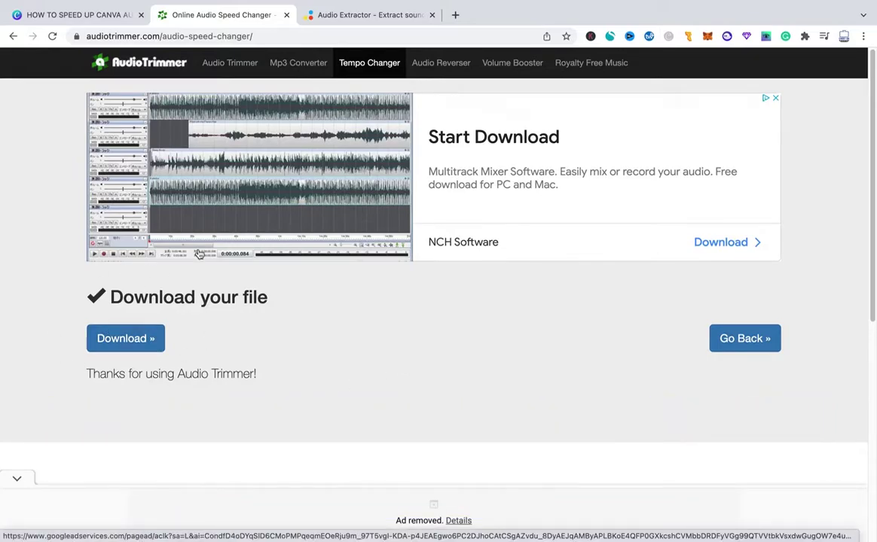
- Back in Canva, close the download options and list uploaded audio, including 'testing test faster' (0:03)
left_click(89, 18)
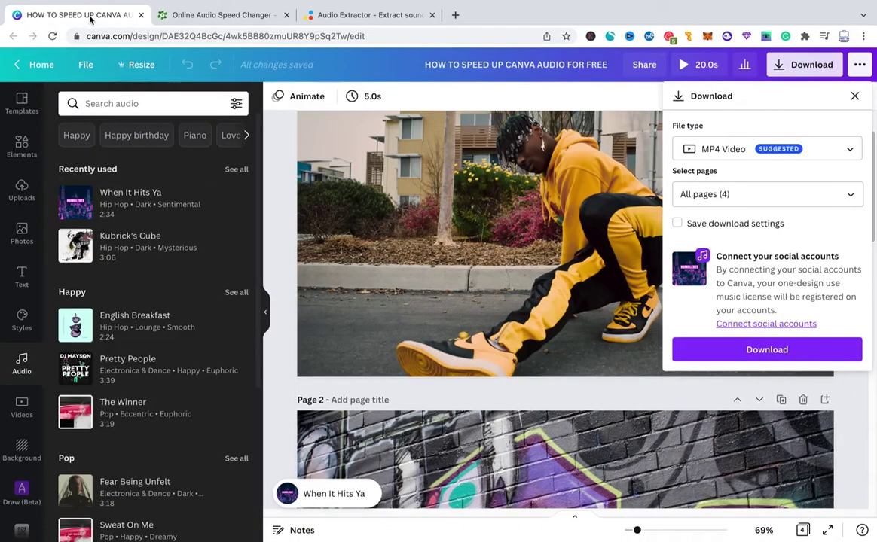
left_click(274, 166)
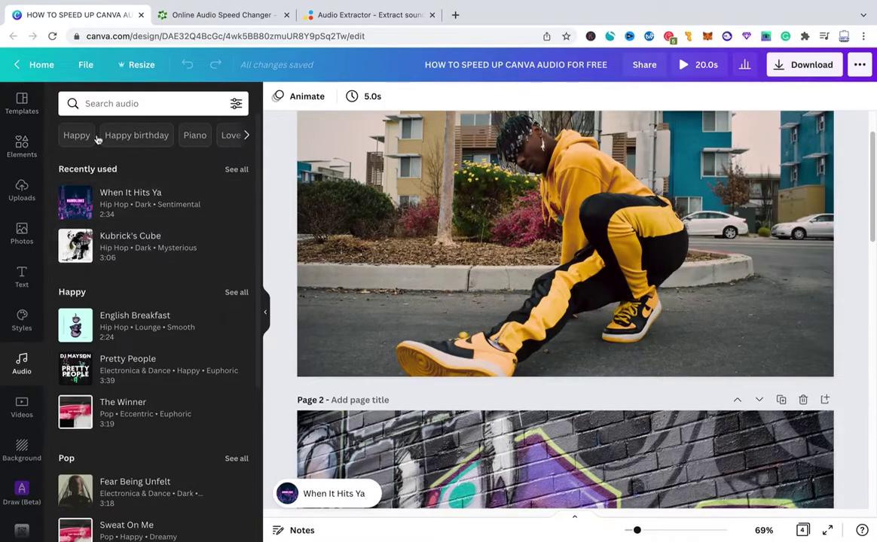
left_click(22, 192)
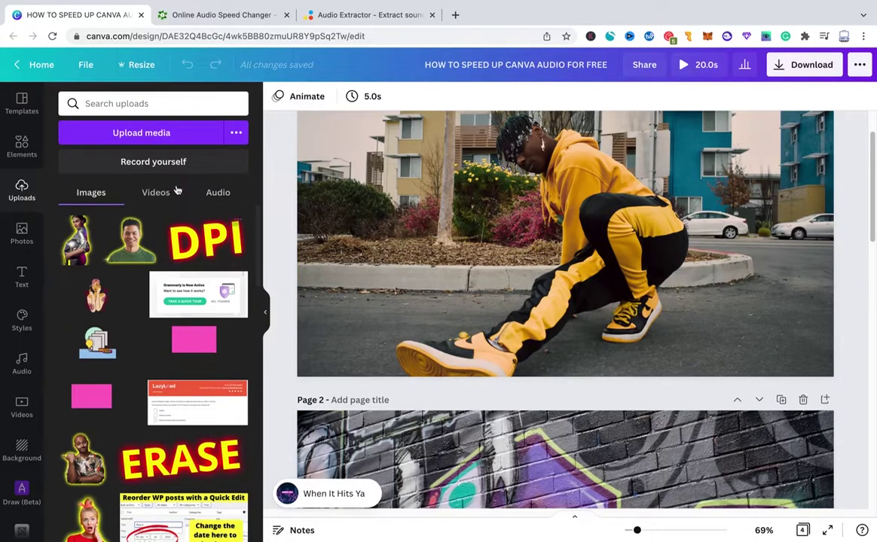
left_click(218, 193)
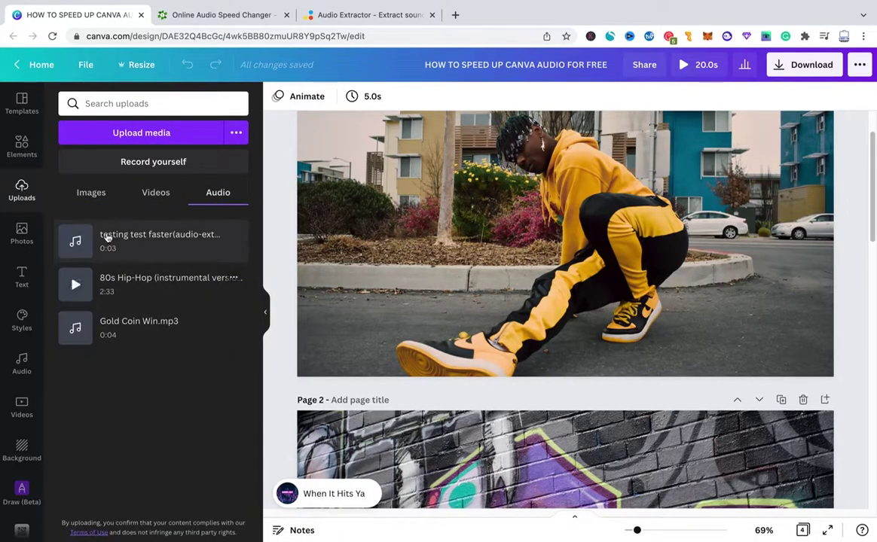
mouse_move(152, 257)
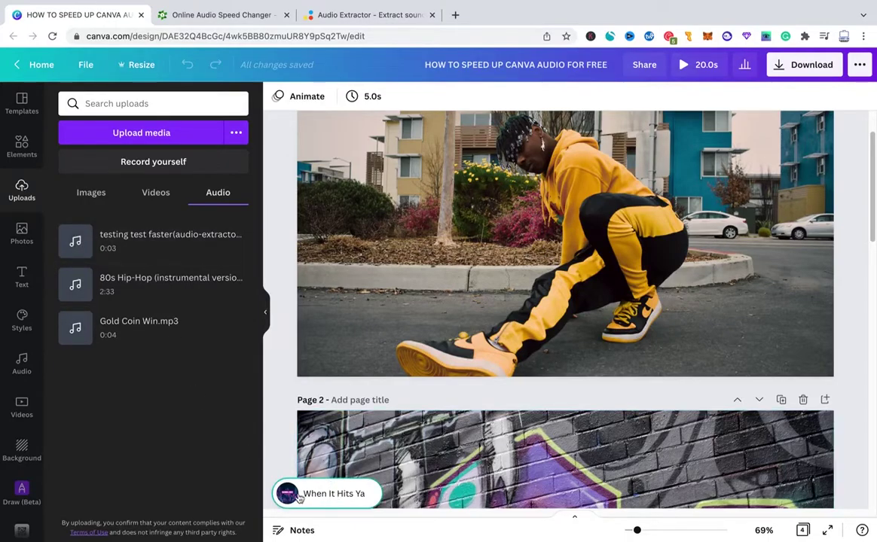
- Delete the When It Hits Ya track and drop 'testing test faster' onto the design as its audio
left_click(340, 496)
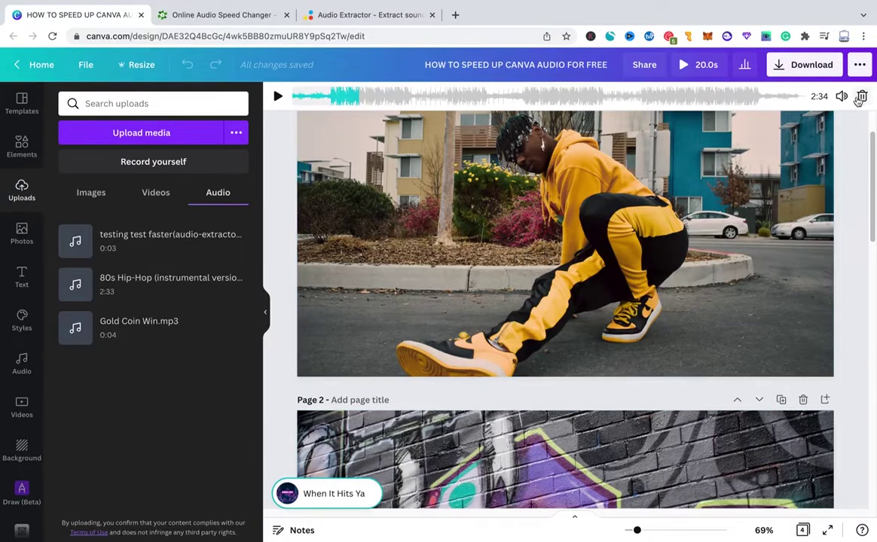
left_click(861, 97)
left_click_drag(113, 239, 487, 347)
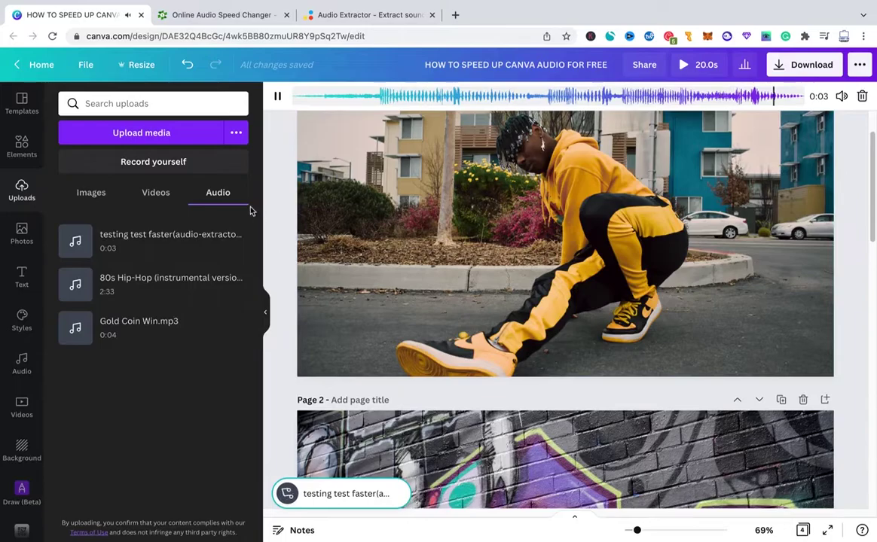
- Stop the preview of the 0:03 'testing test faster' soundtrack
left_click(278, 98)
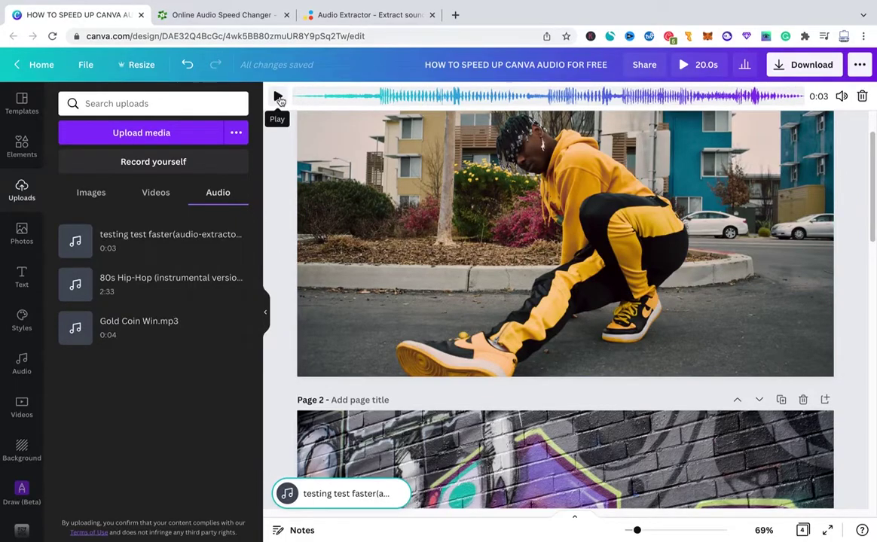